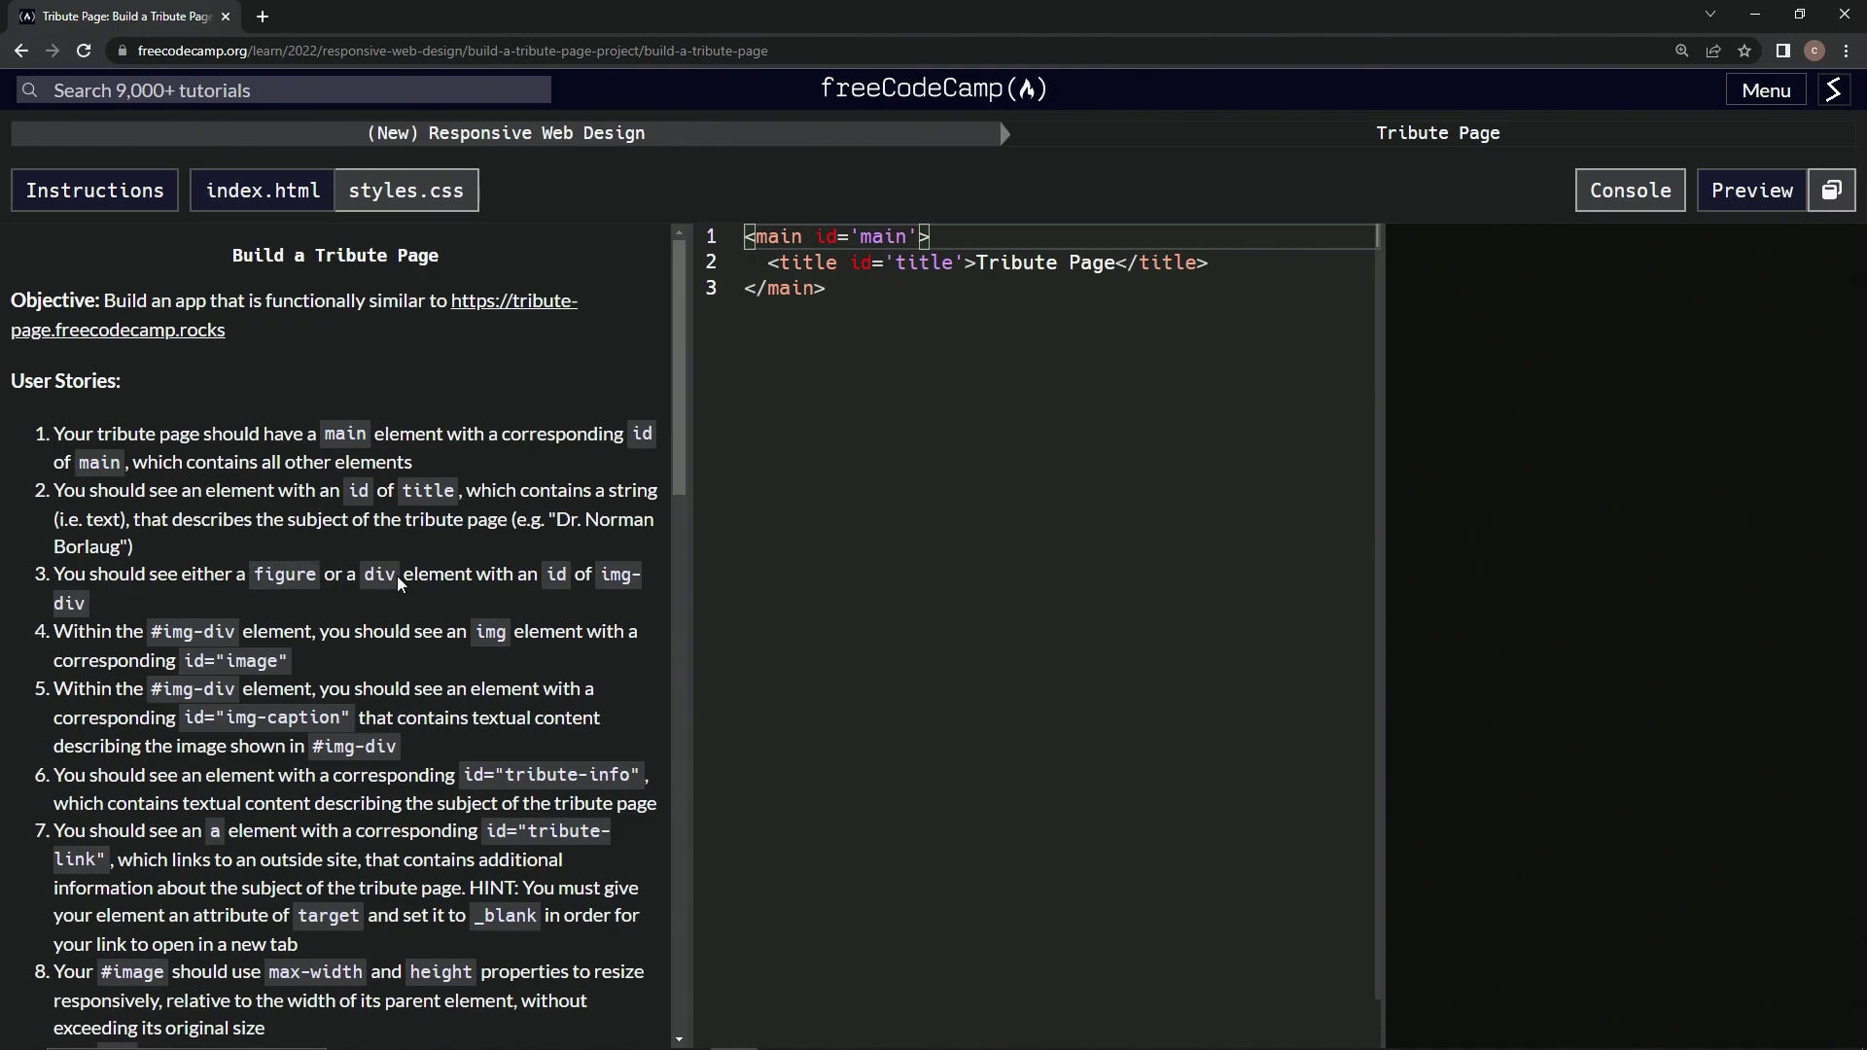
Step: Insert <figure id='img-div'></figure> on a new line right after the title element
double_click(286, 574)
click(1215, 262)
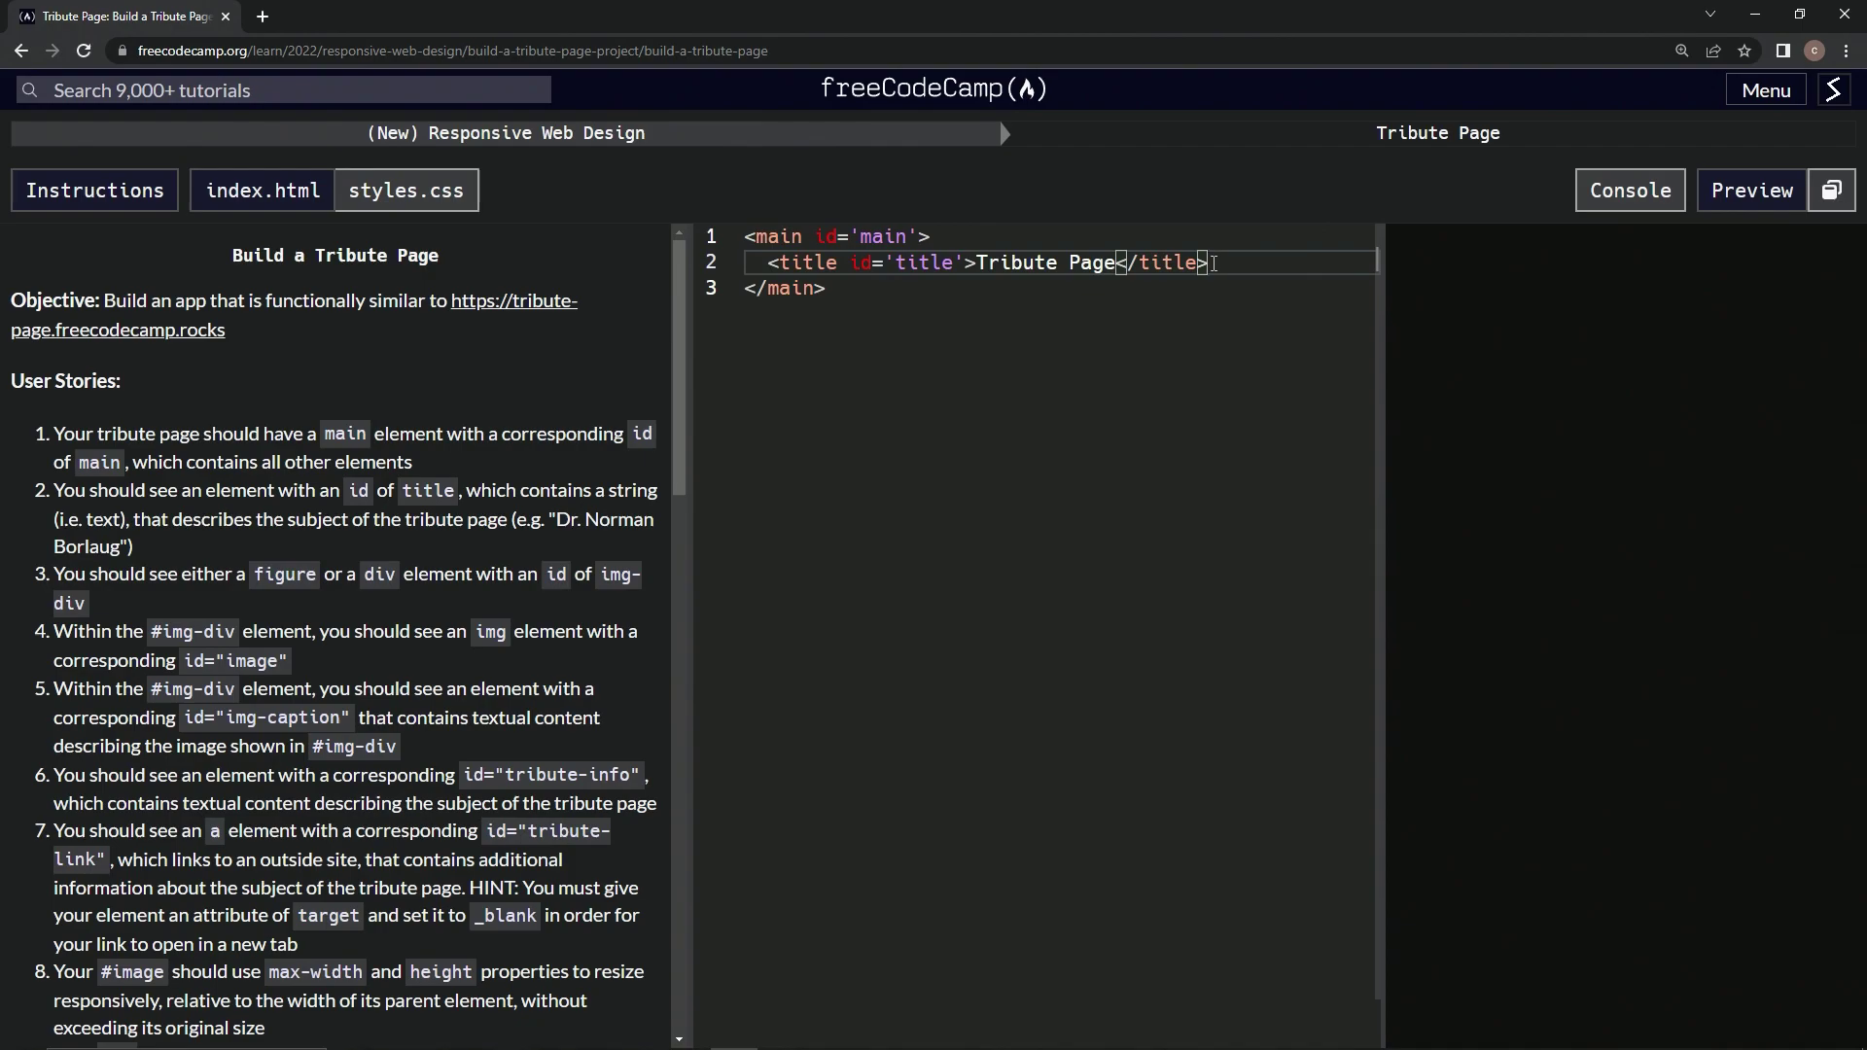
key(Return)
text(<figure>)
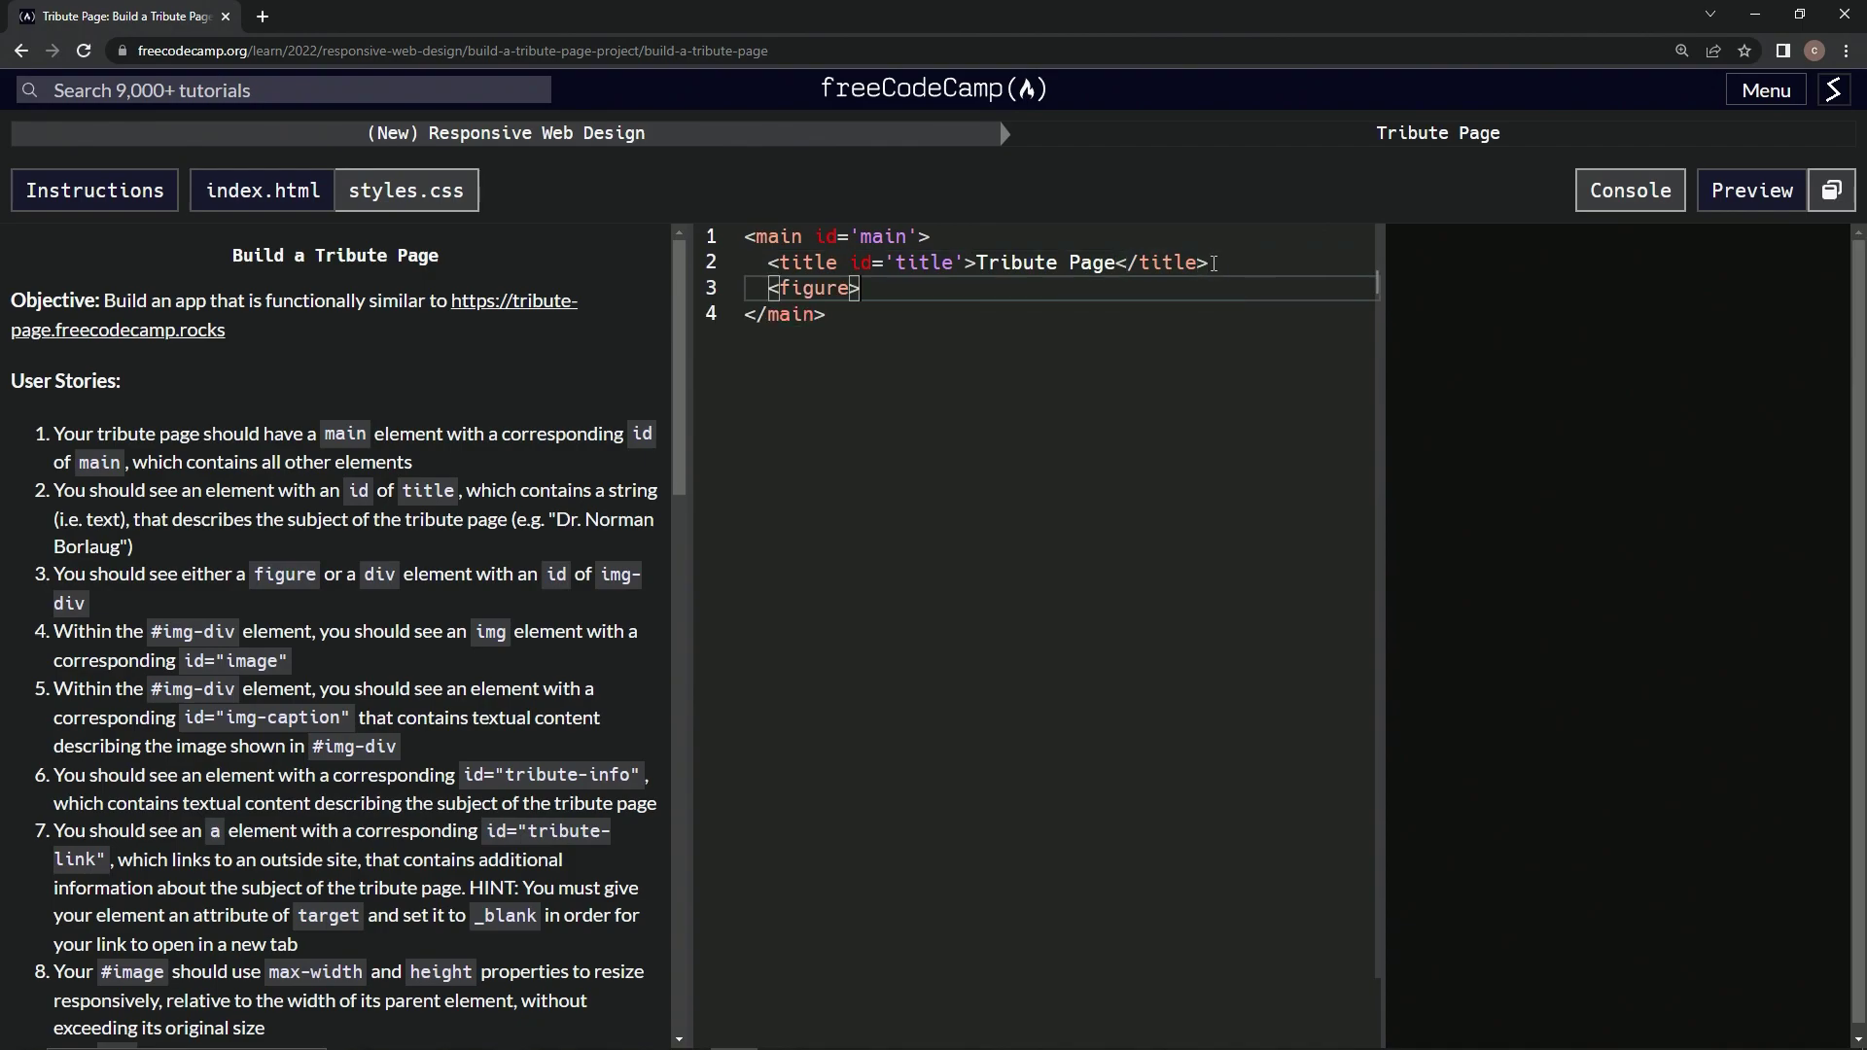
text(</figure?)
key(BackSpace)
text(>)
click(845, 290)
text(id='')
key(Left)
text(img-)
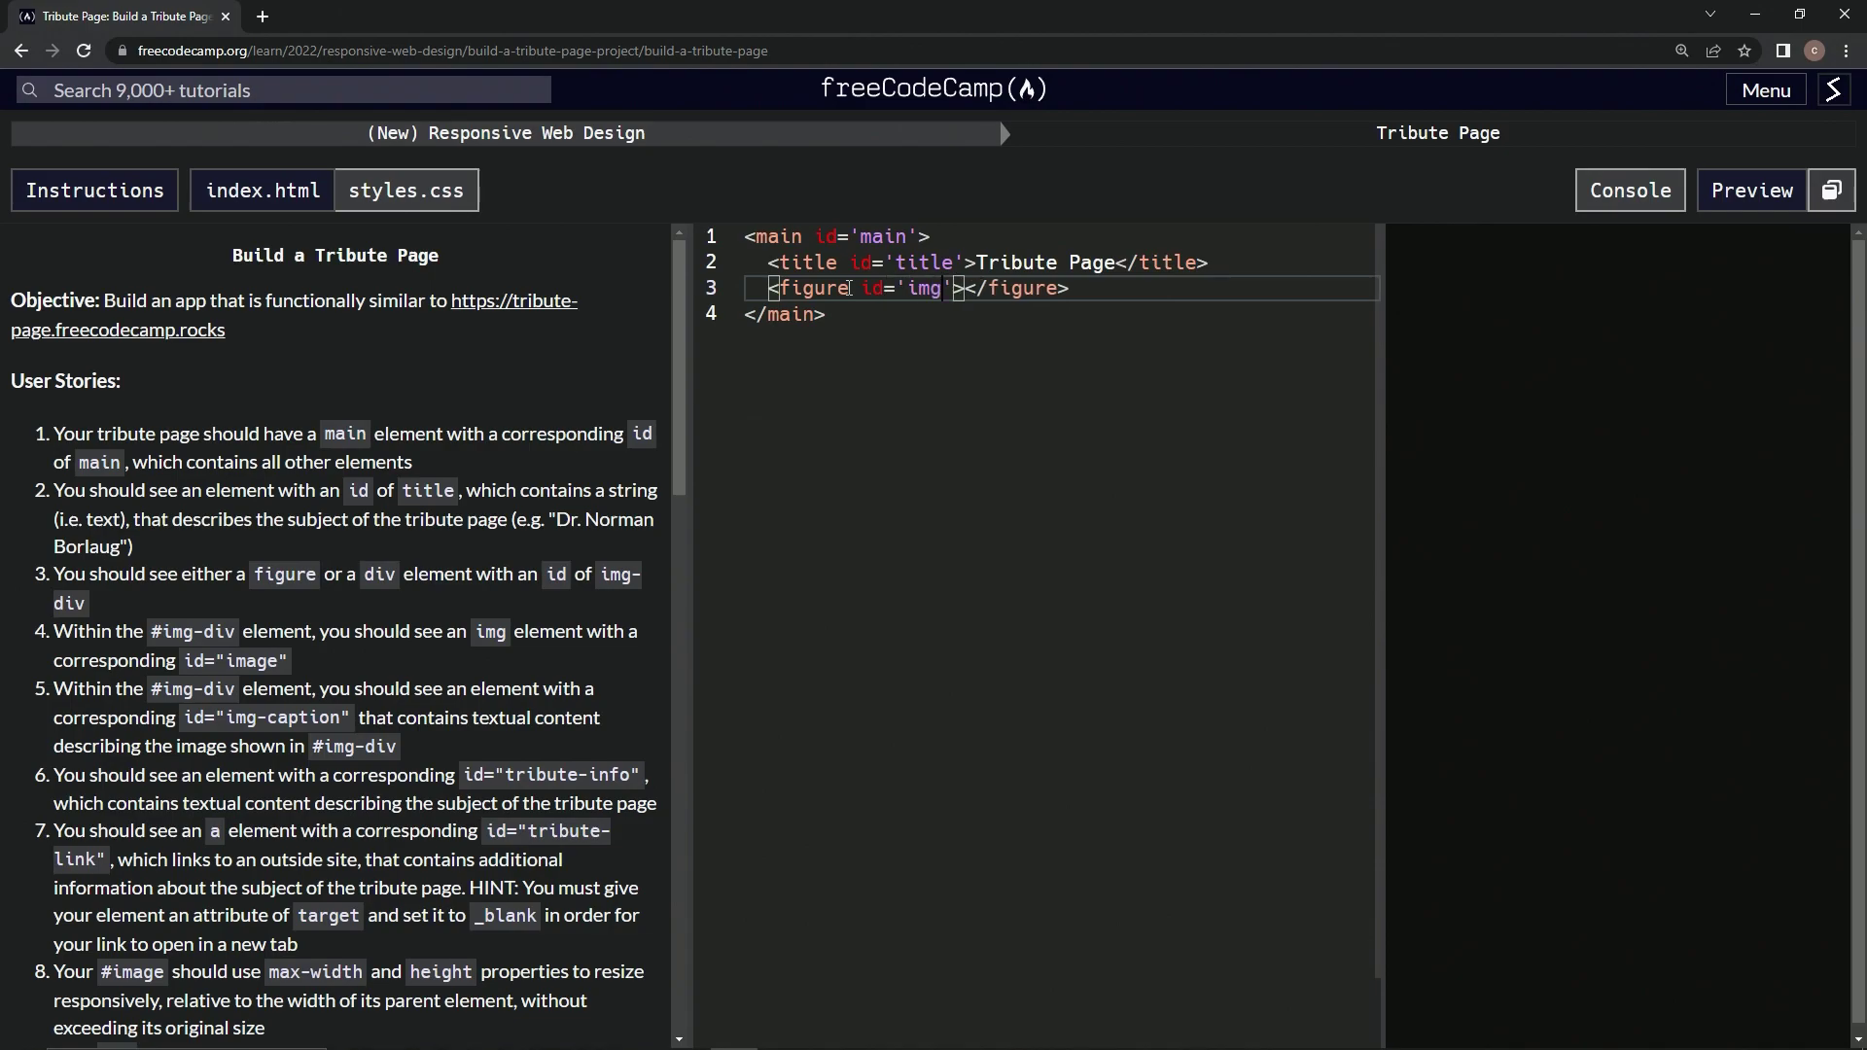
text(div)
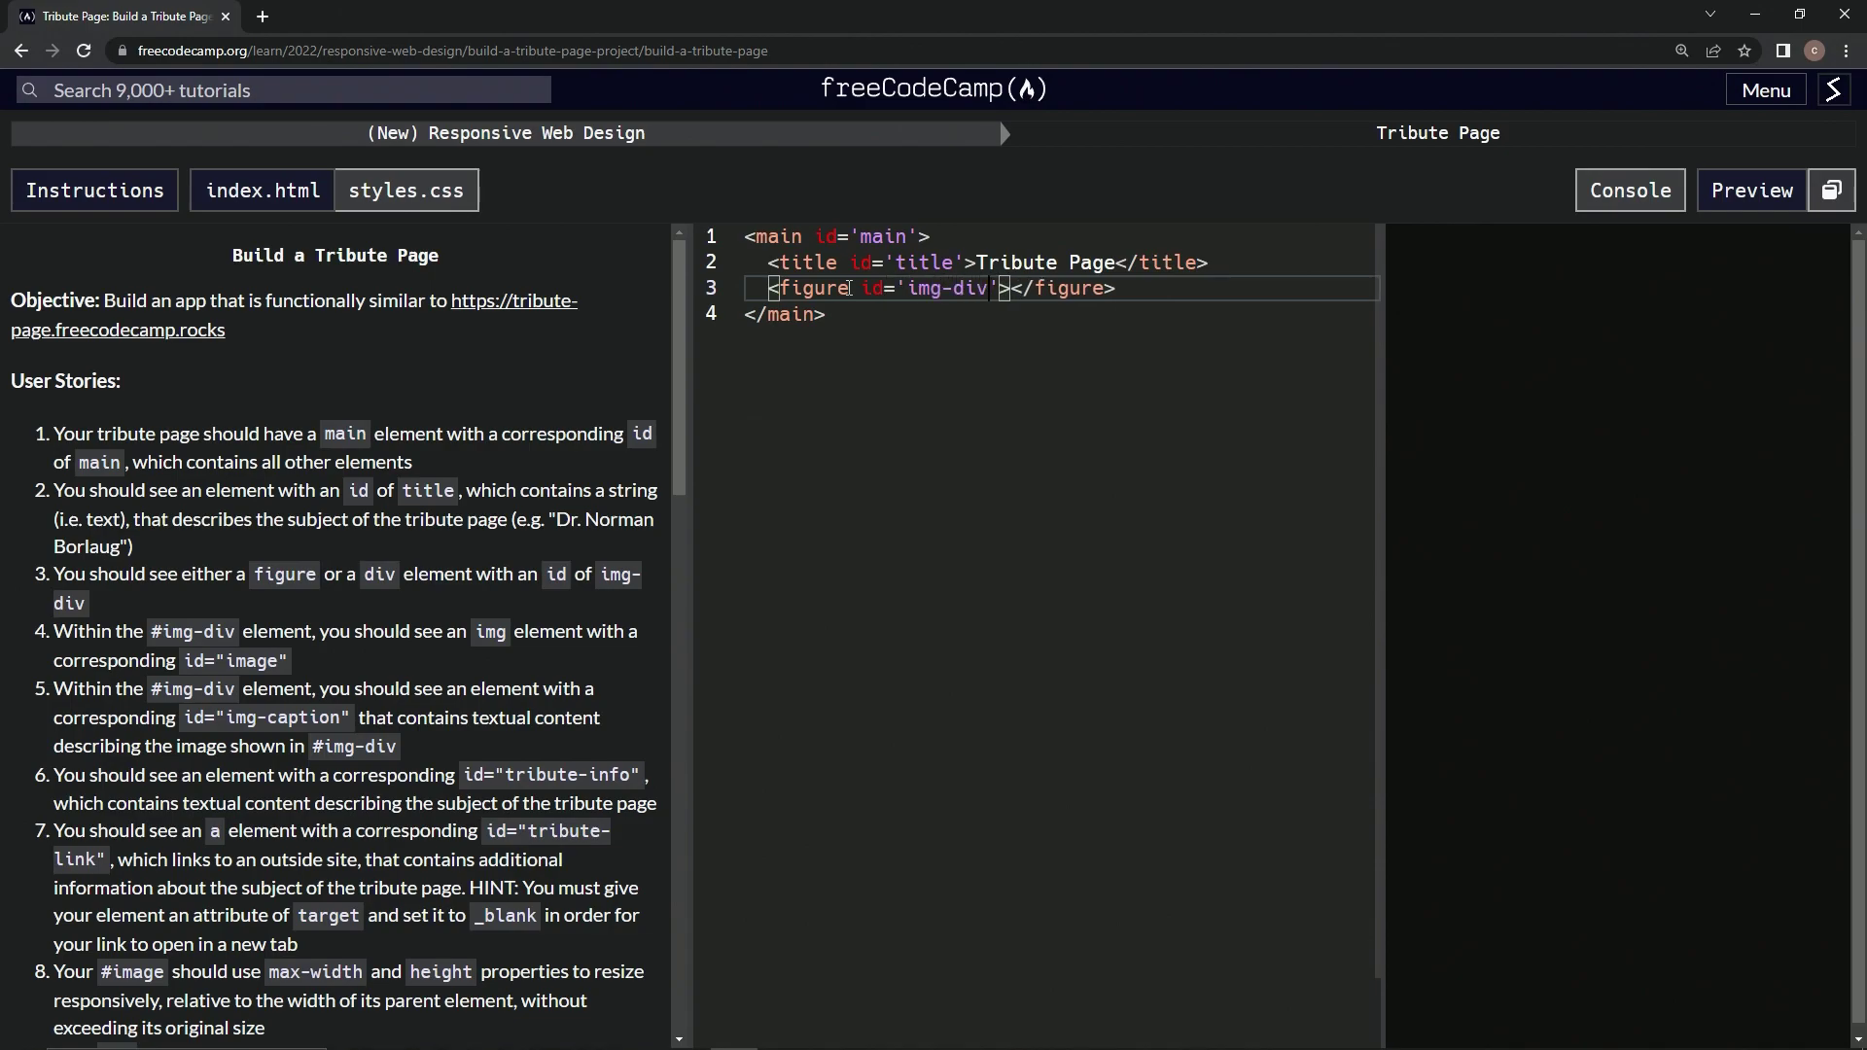
Step: Show the console output panel and run the tribute page tests
click(1613, 192)
scroll(406, 549, down, 8)
click(438, 620)
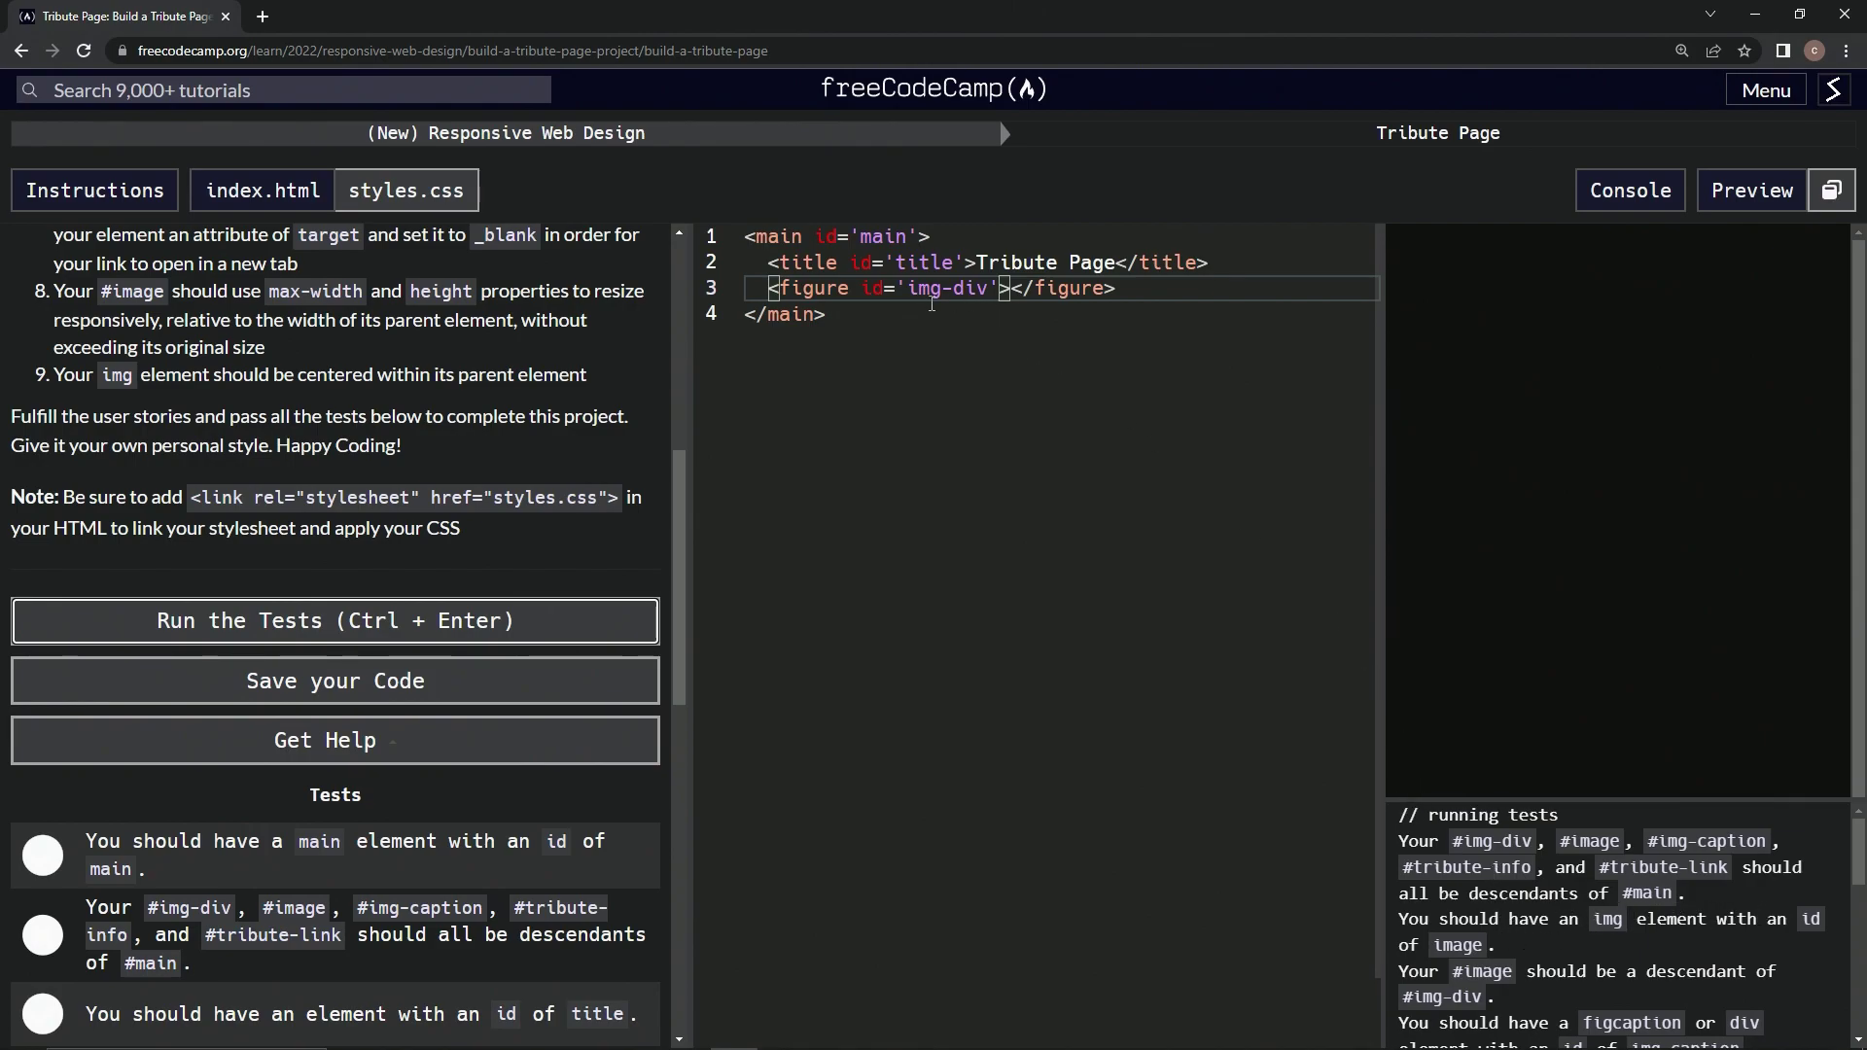
scroll(358, 451, up, 5)
scroll(357, 451, up, 1)
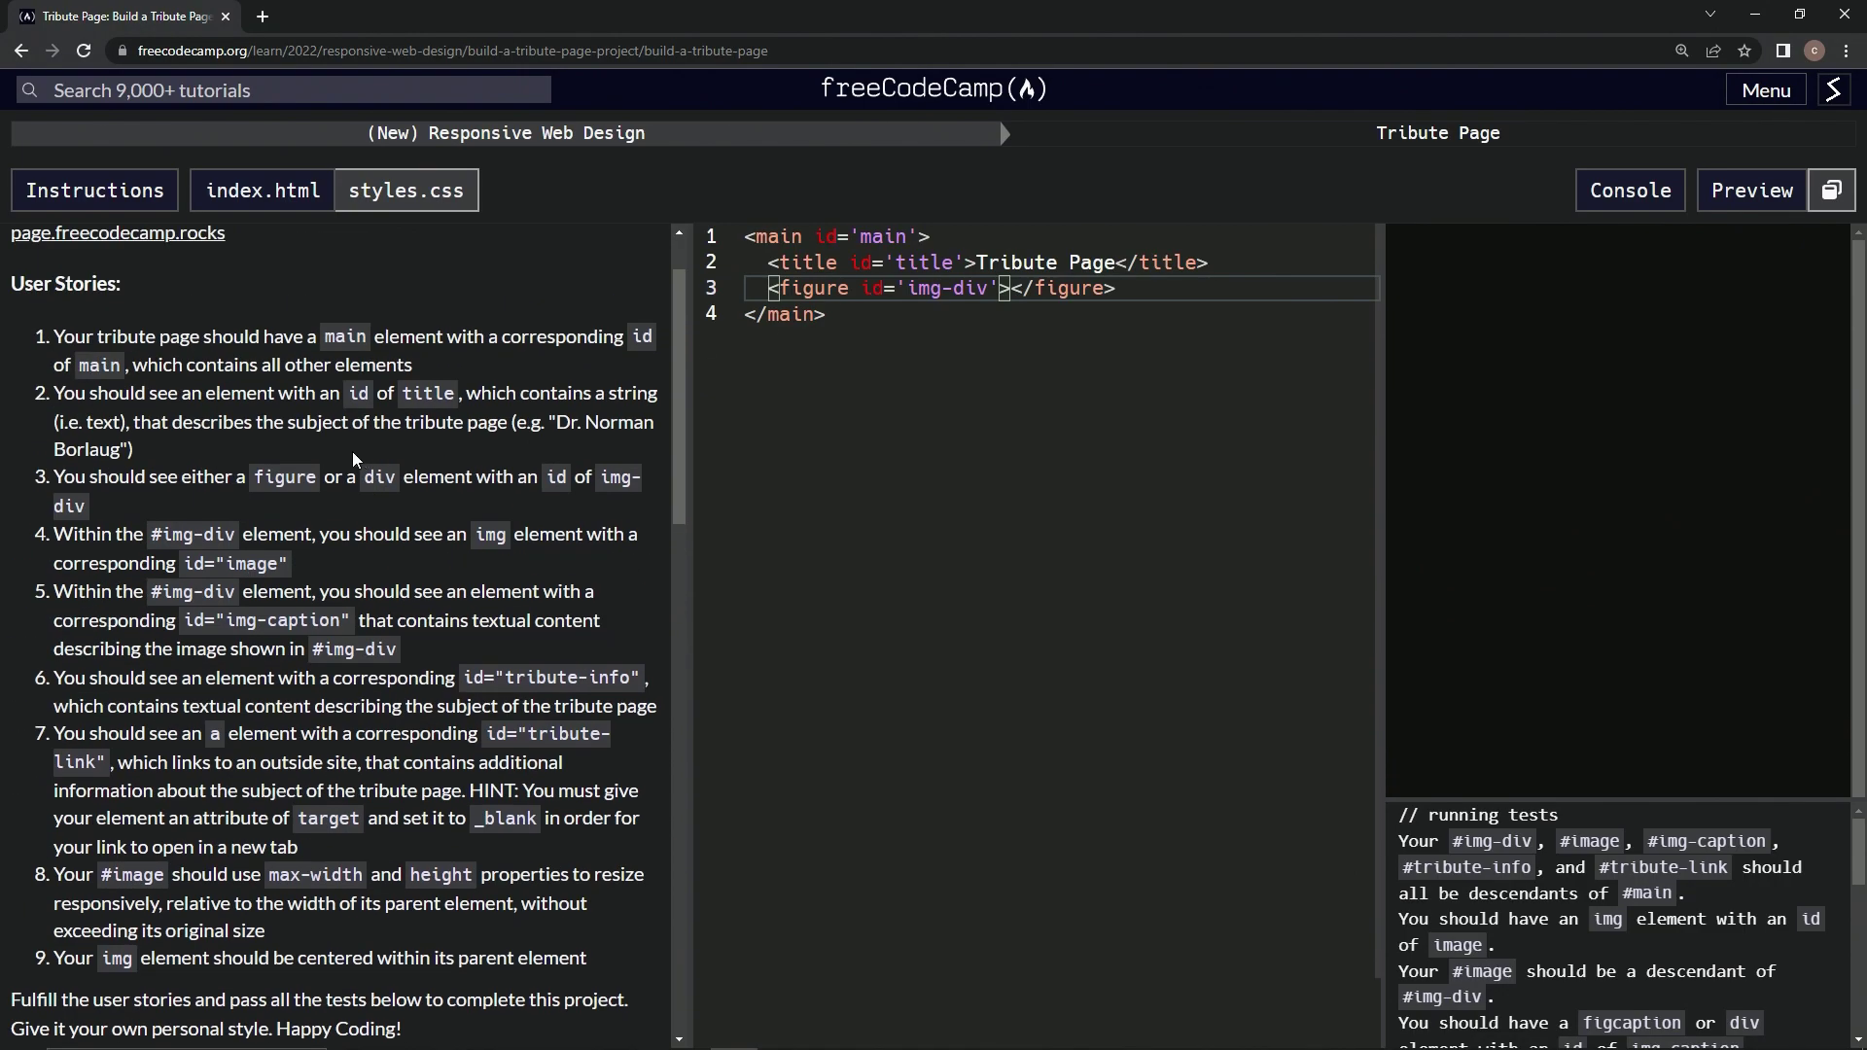